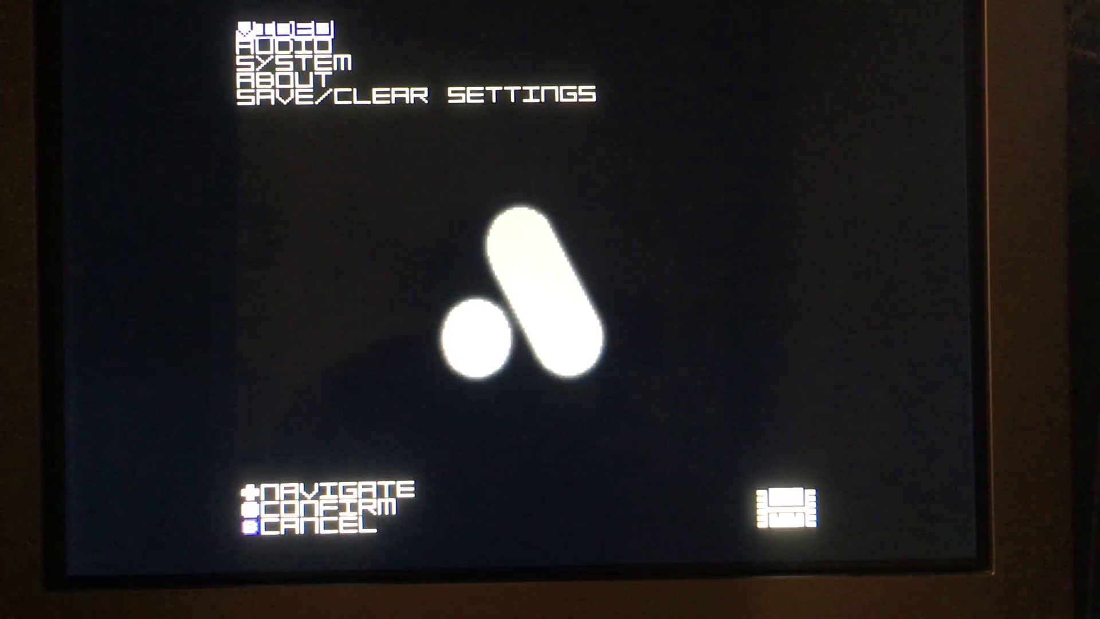
Browse the Super Nt video settings, then move on to the About screen showing firmware 4.1.
key(Down)
key(Up)
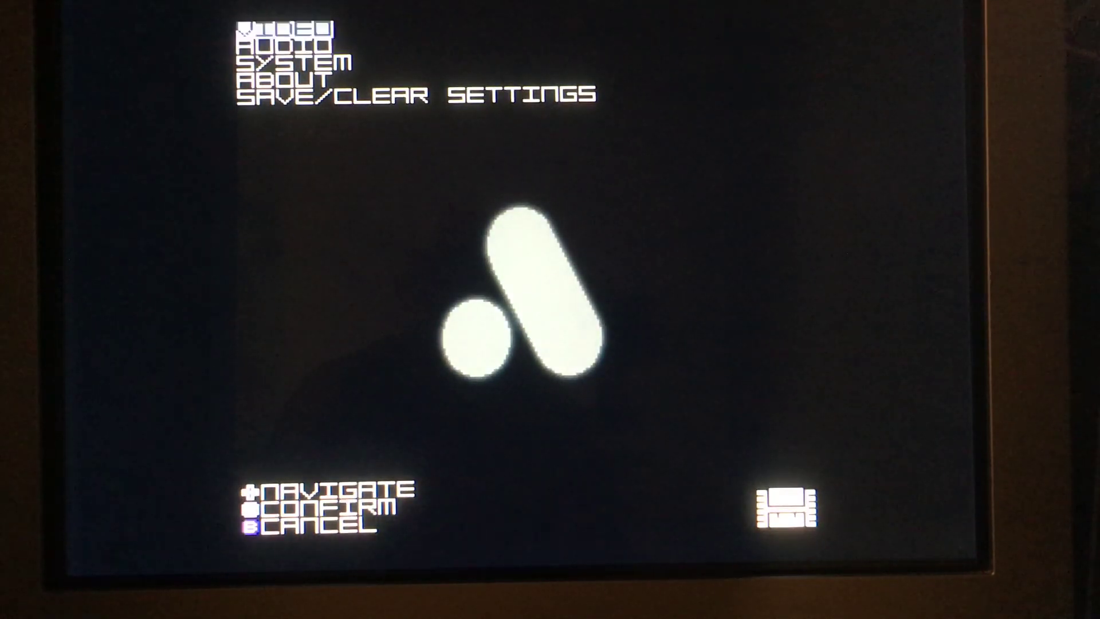
key(Return)
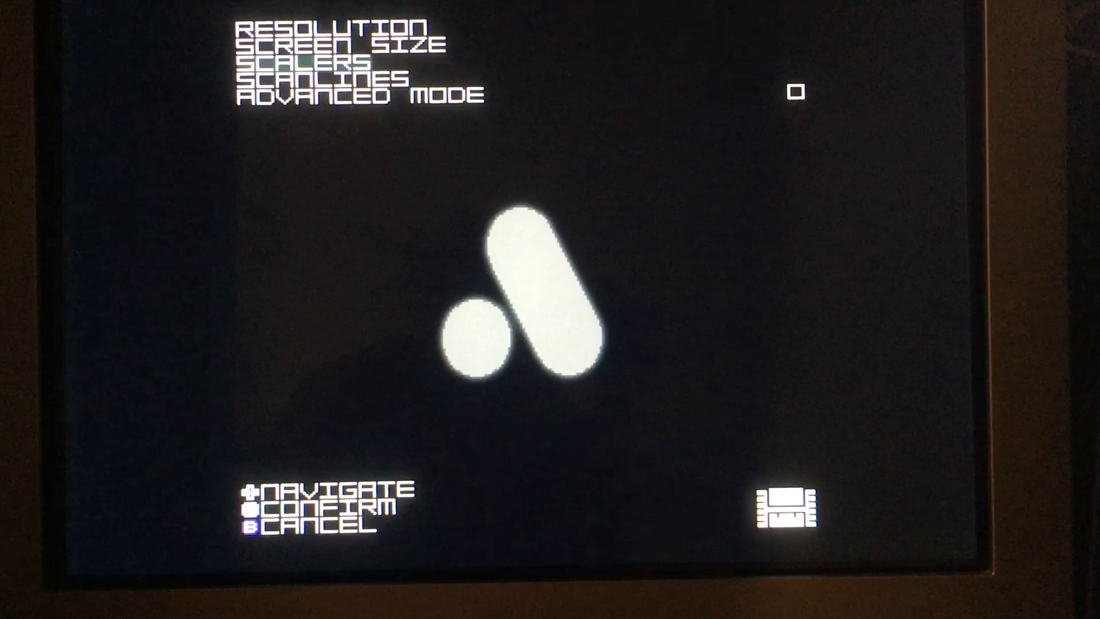
key(Down)
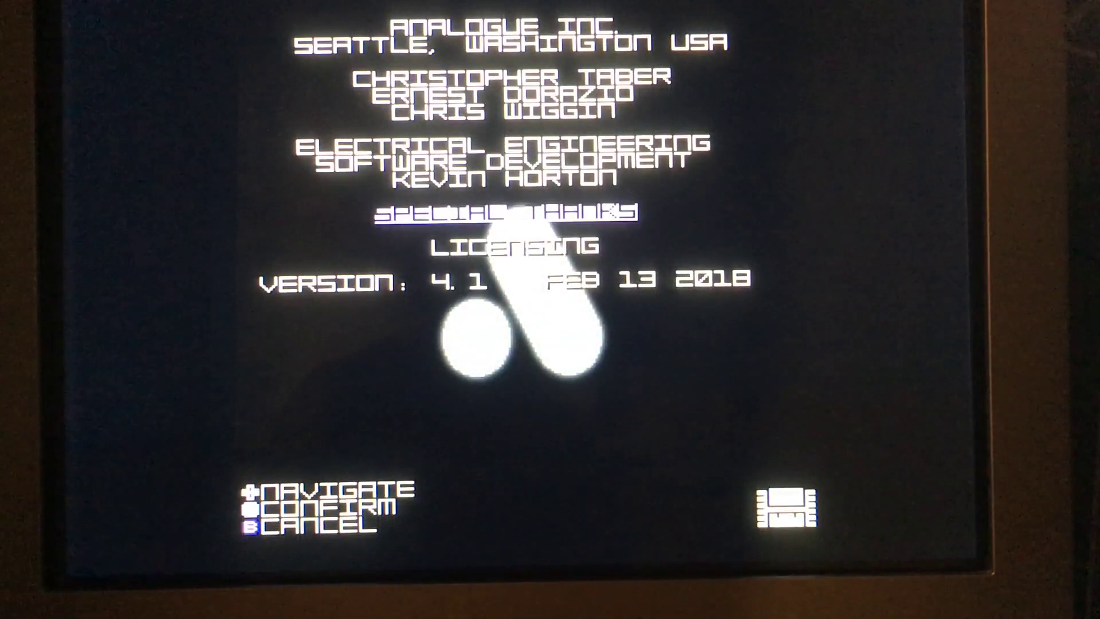
key(Down)
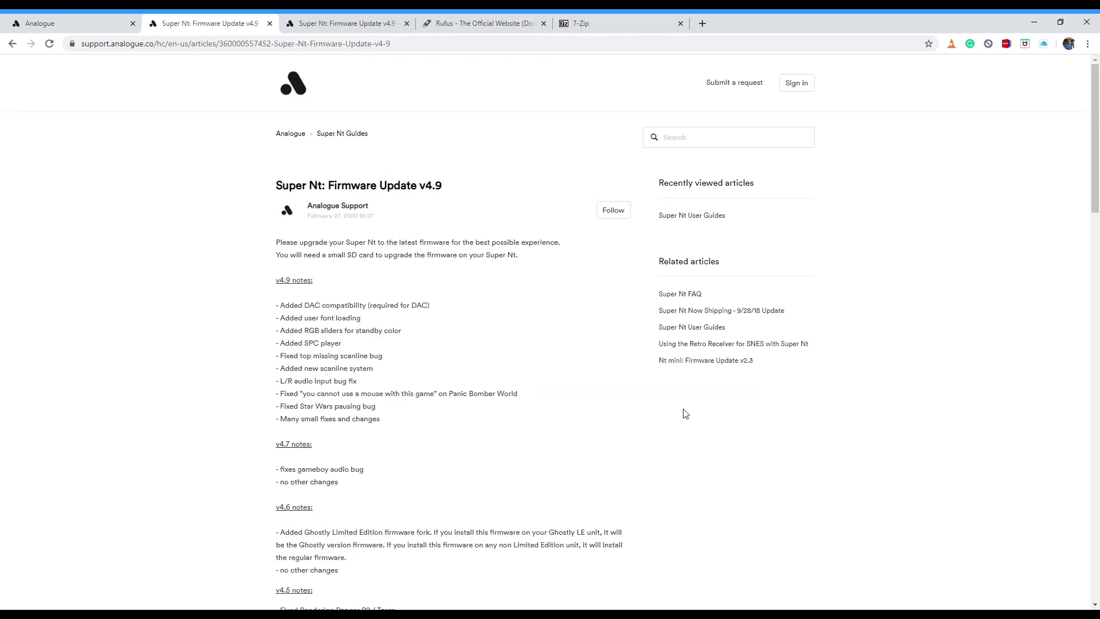
Download snt_firmware_ver4.9.zip from Analogue Support and open the downloaded archive.
scroll(686, 414, down, 20)
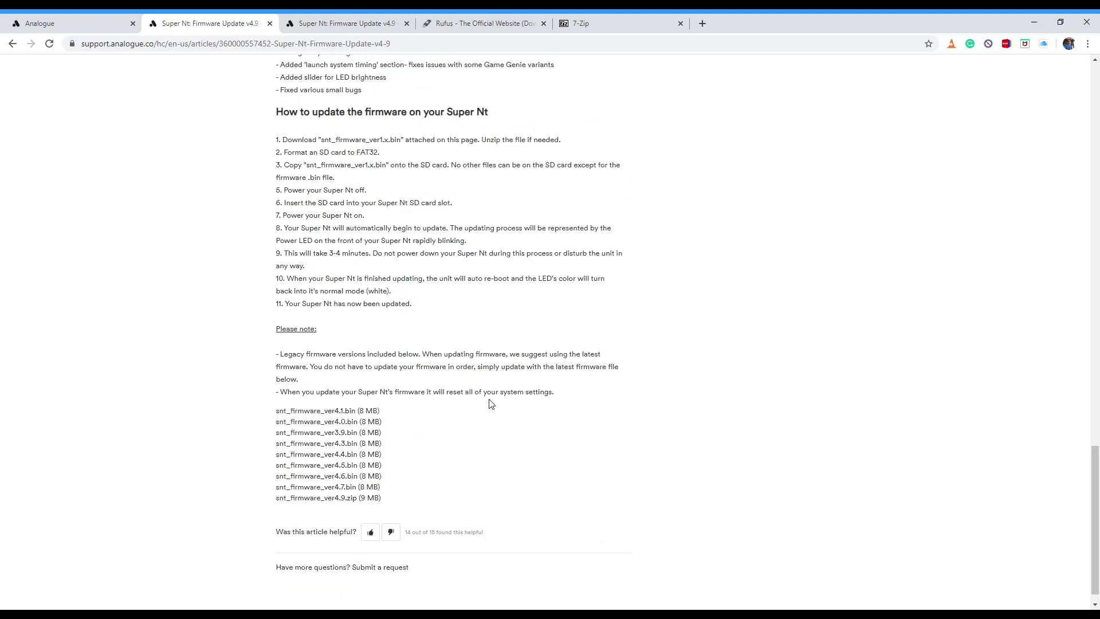
click(326, 499)
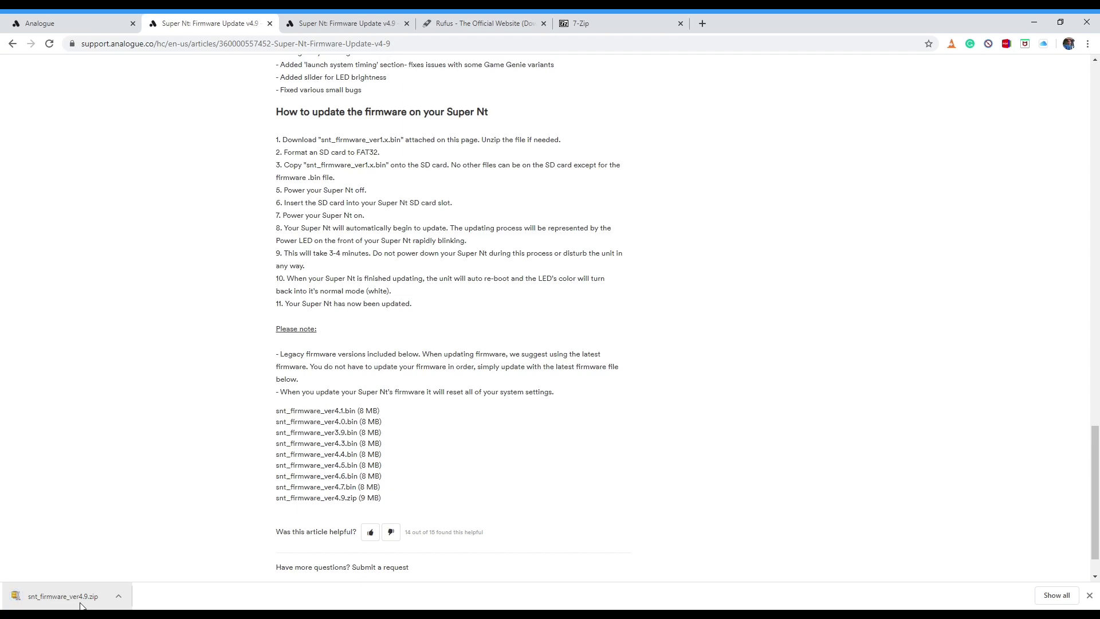
click(80, 606)
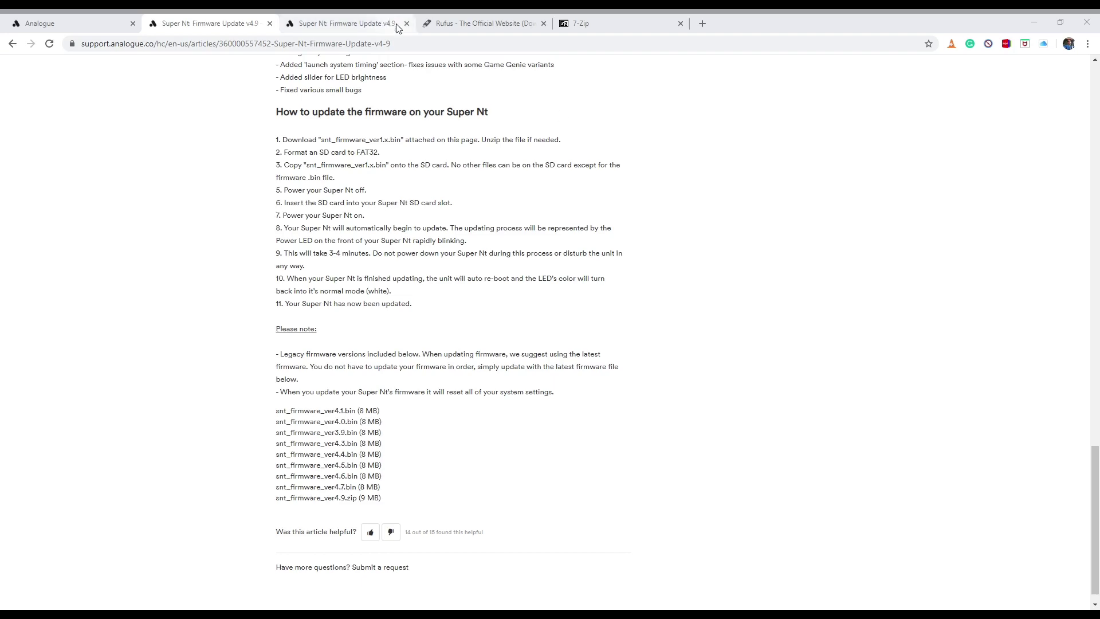
click(591, 29)
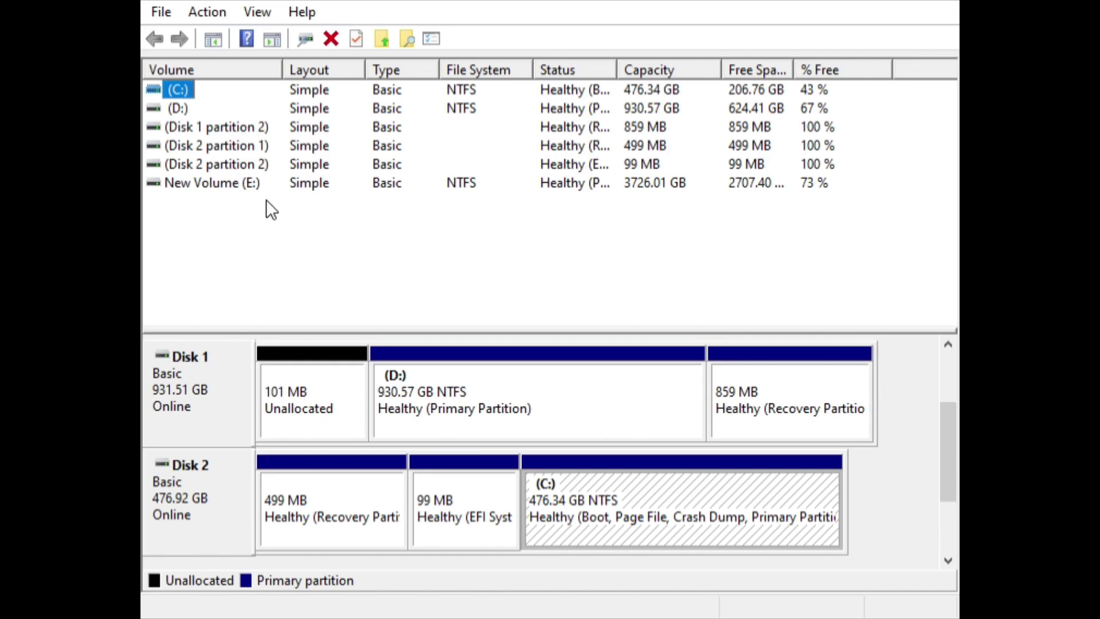
Select the New Volume (E:) drive to check its NTFS file system and capacity.
click(236, 187)
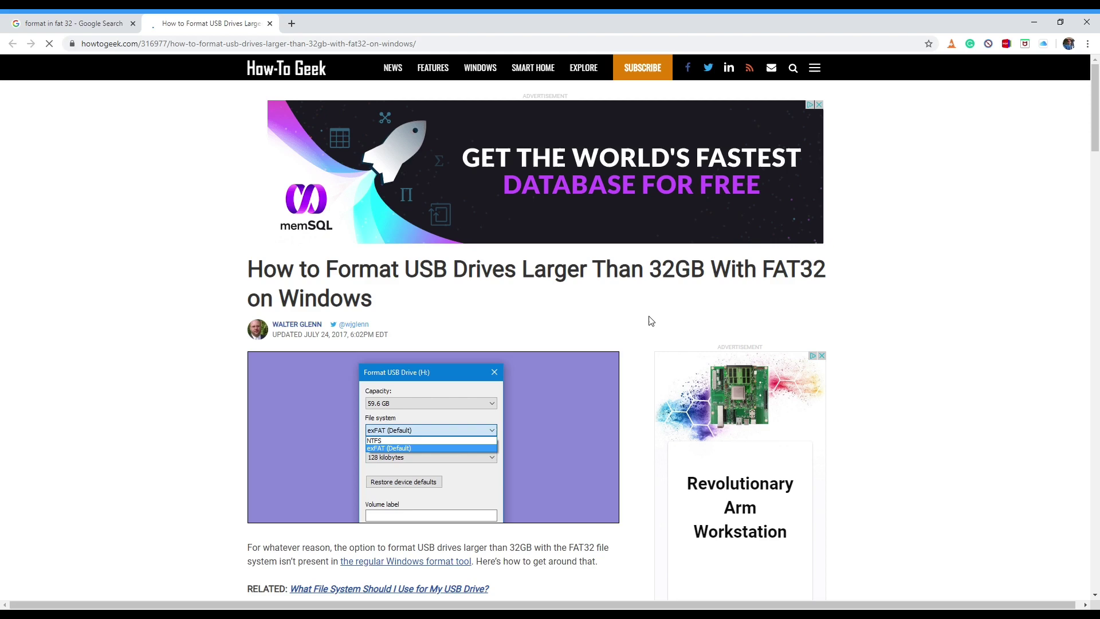
Search Google for 'rufus format tool' in a new tab and open the official rufus.ie site.
scroll(652, 320, down, 2)
scroll(651, 320, down, 1)
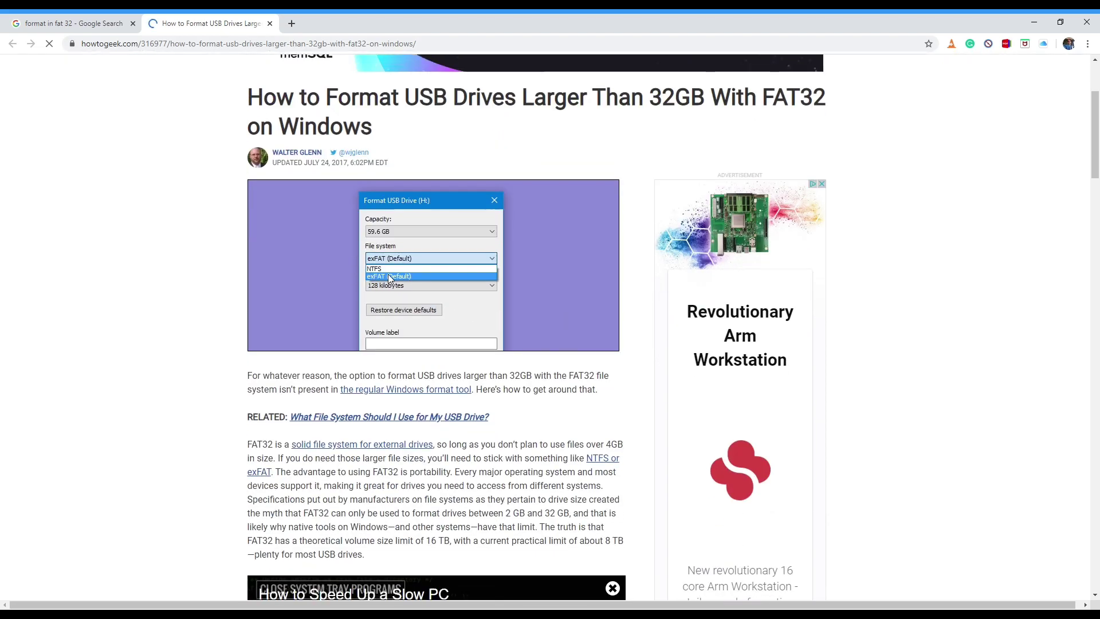
scroll(498, 326, down, 5)
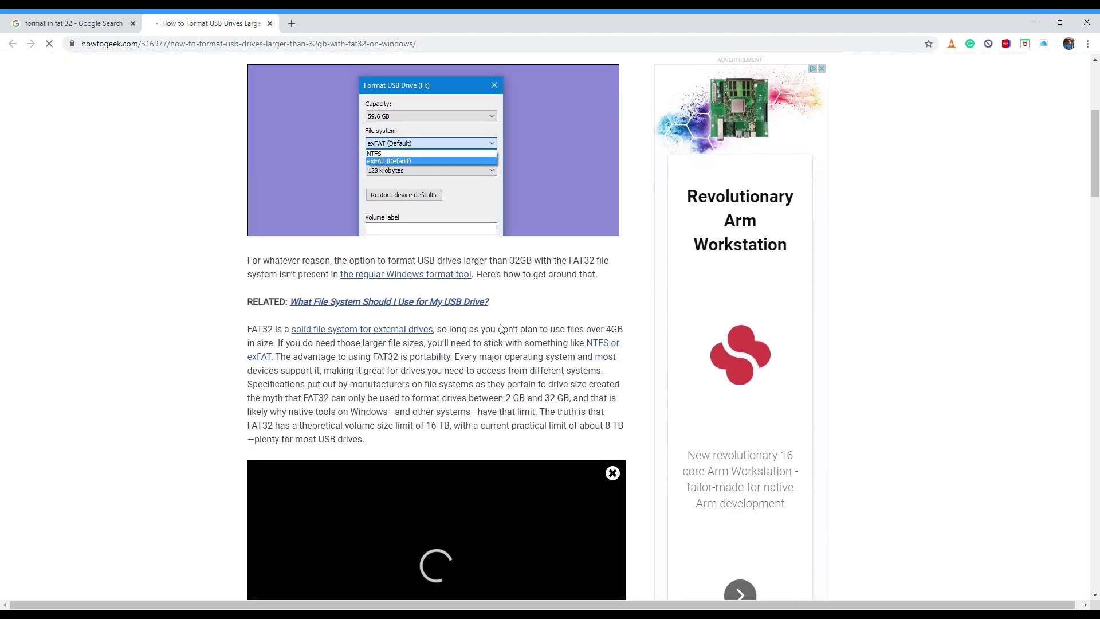
scroll(507, 326, up, 6)
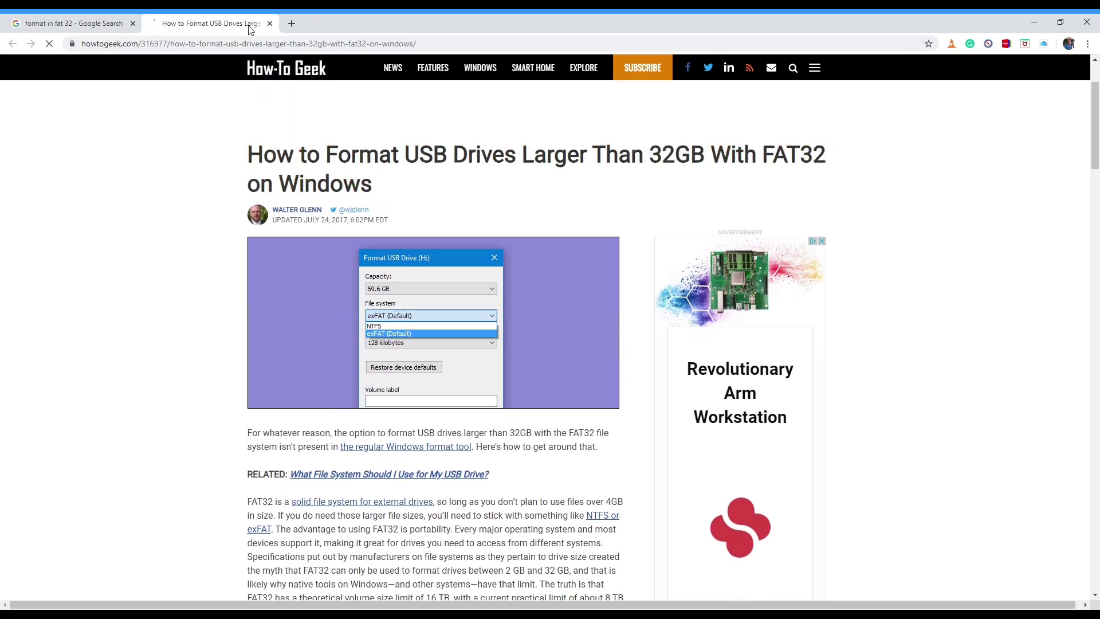
click(292, 24)
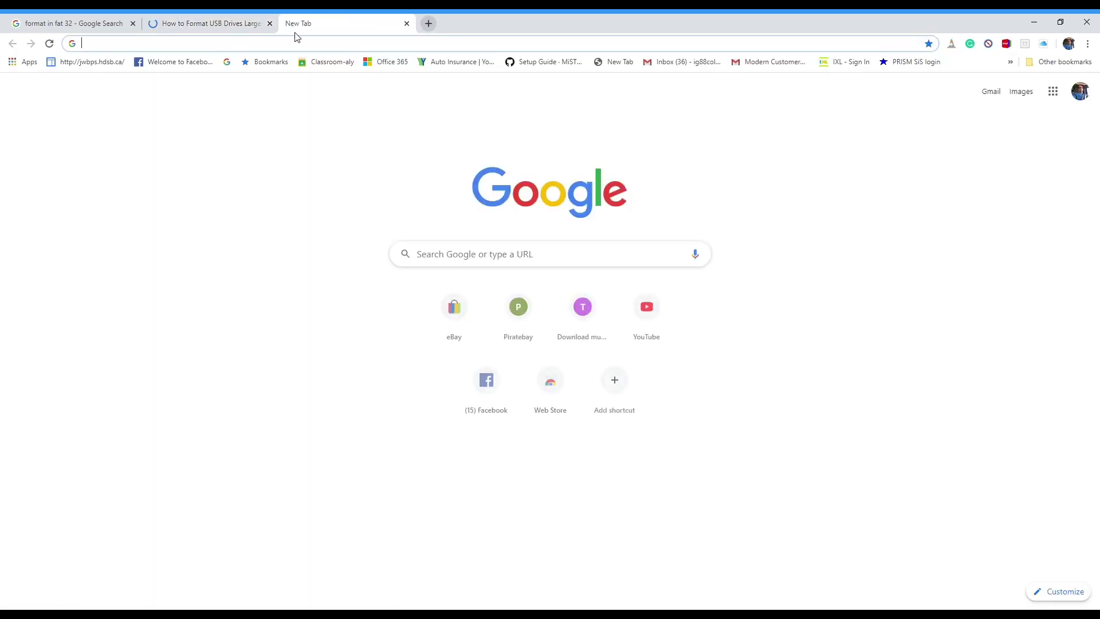
click(300, 44)
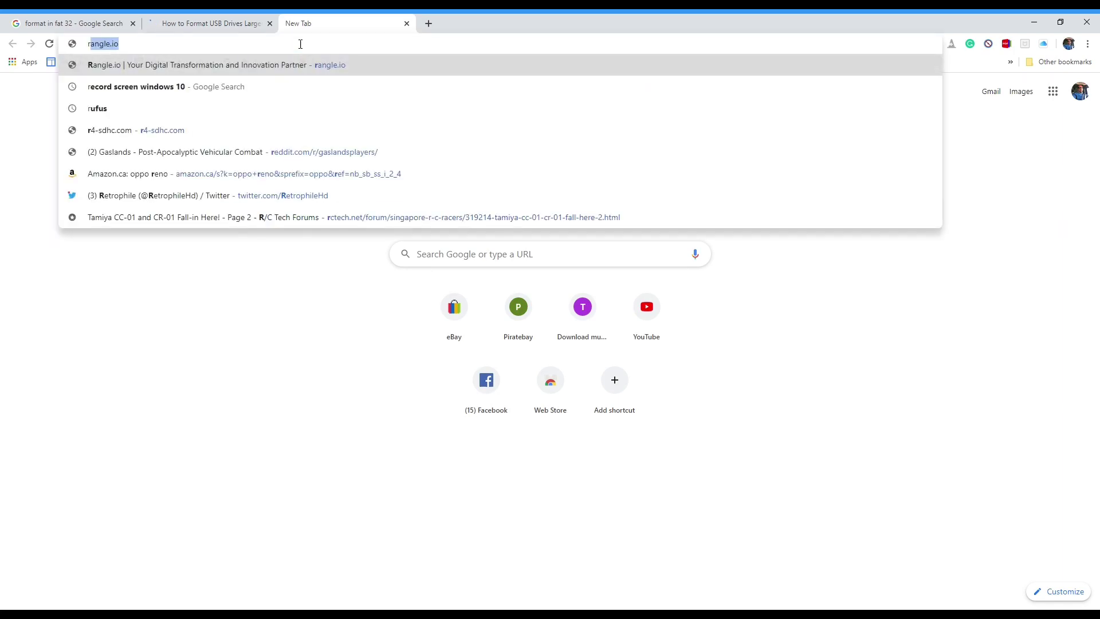
text(rufu)
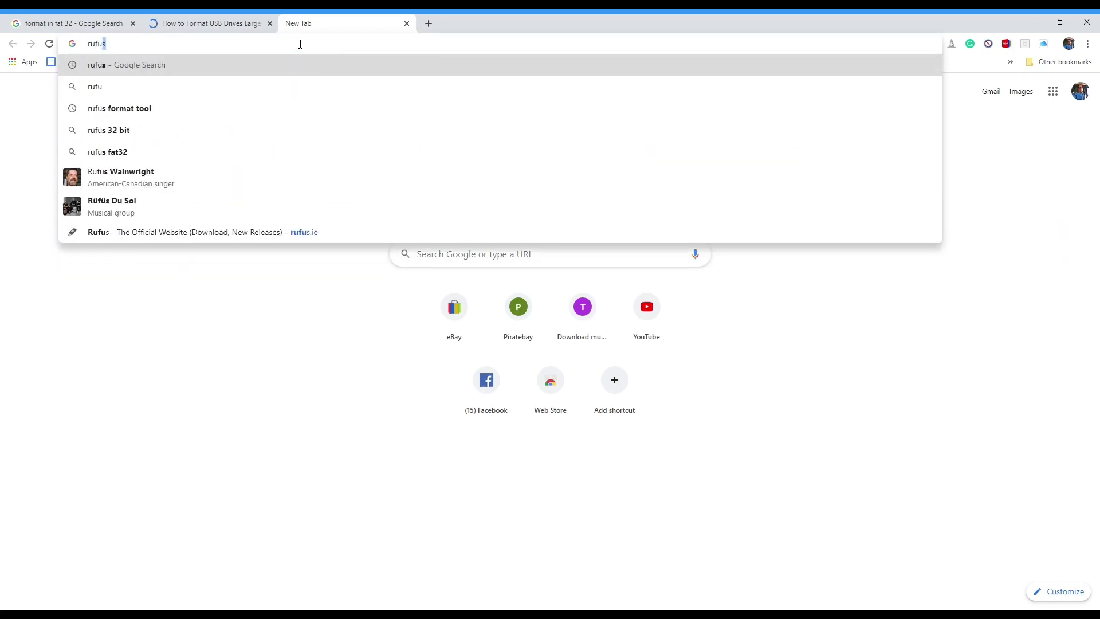
text(s)
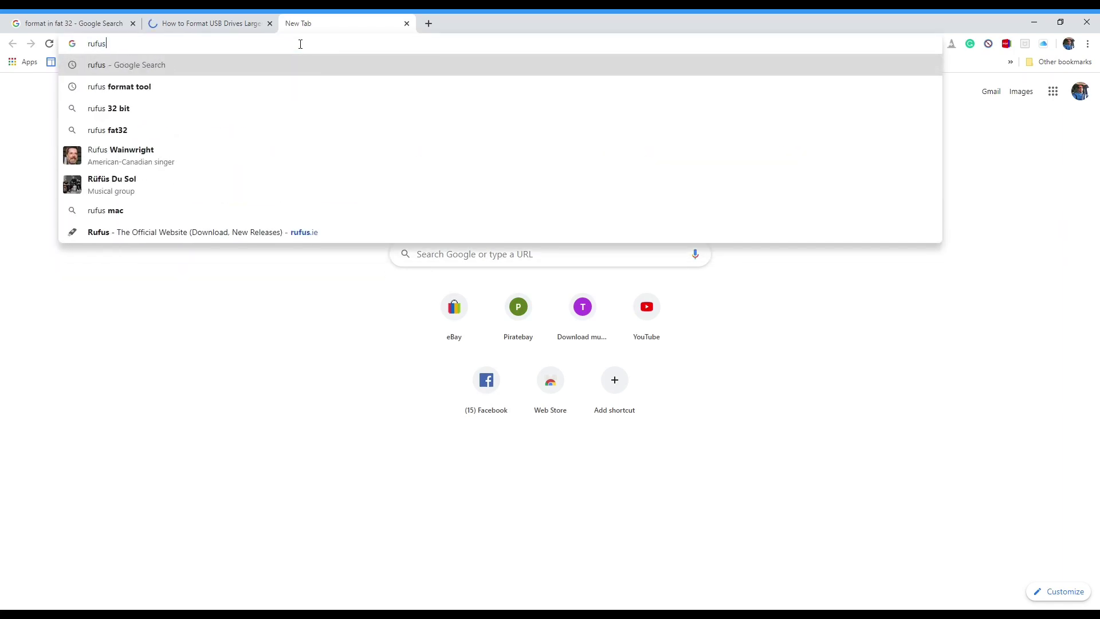
click(127, 87)
click(184, 178)
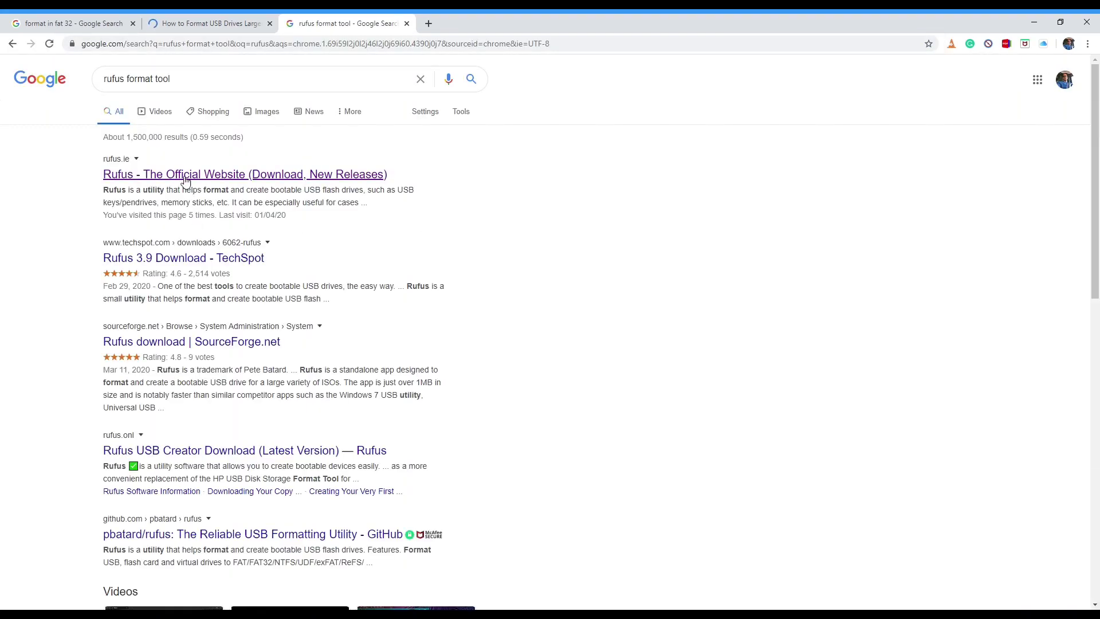
Download rufus-3.9.exe from the Download section of rufus.ie.
scroll(527, 352, down, 8)
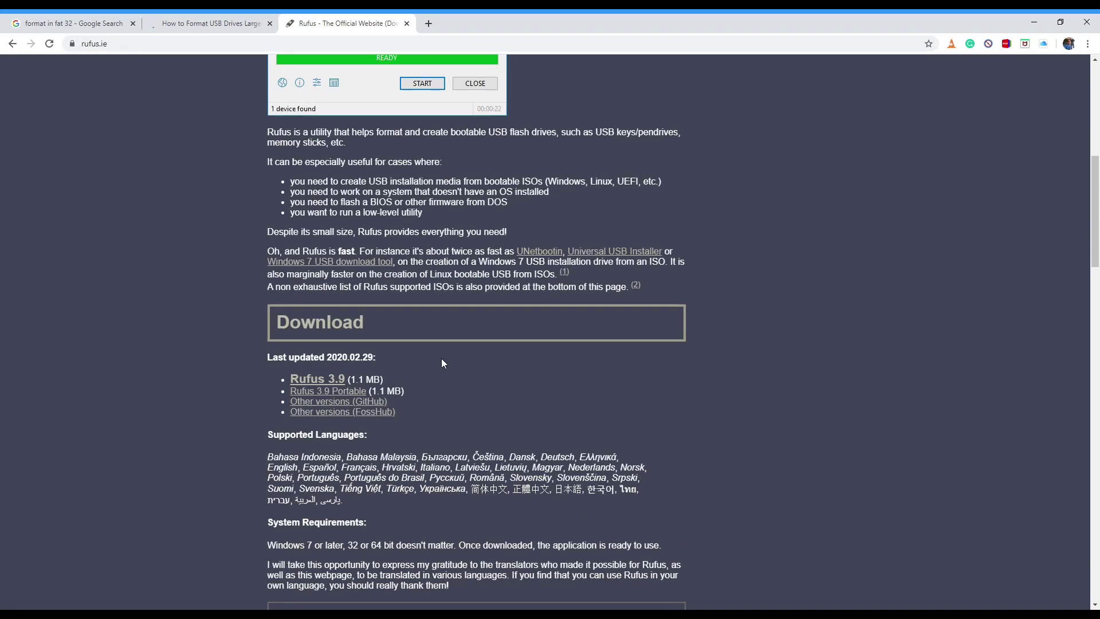
click(319, 380)
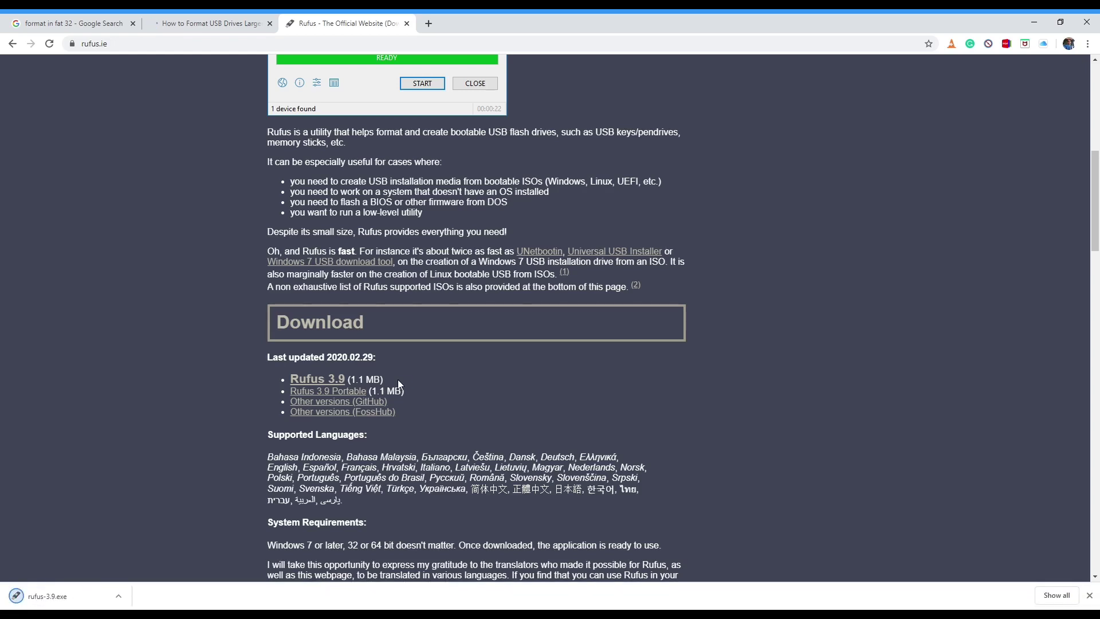
scroll(843, 367, up, 5)
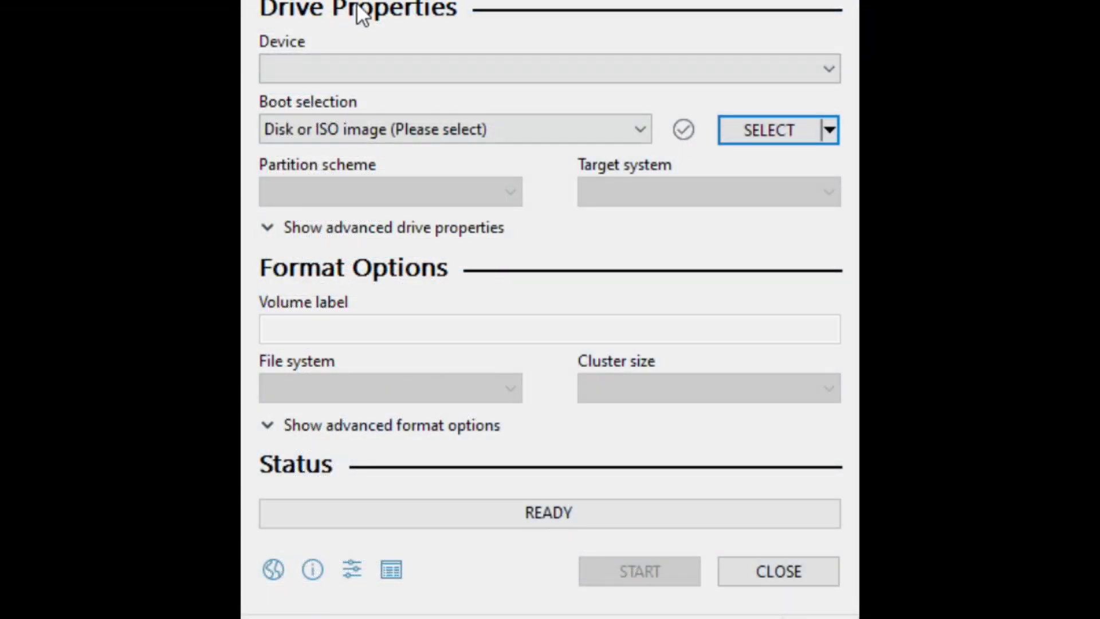
Check the Device list for the SD card and set Boot selection to Non bootable.
click(547, 79)
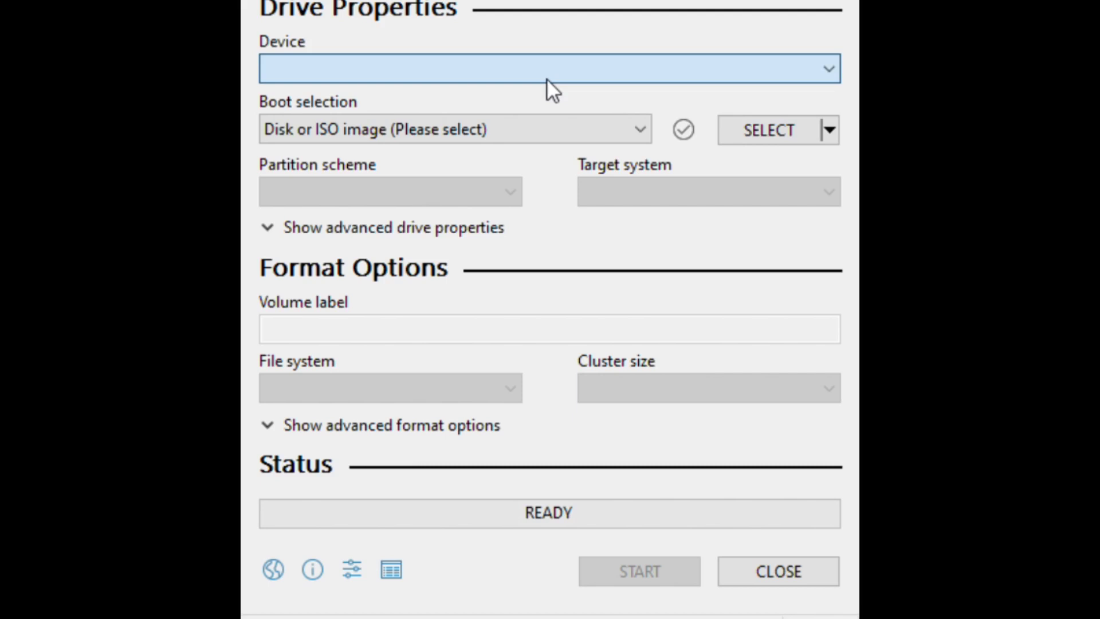
click(643, 131)
click(797, 133)
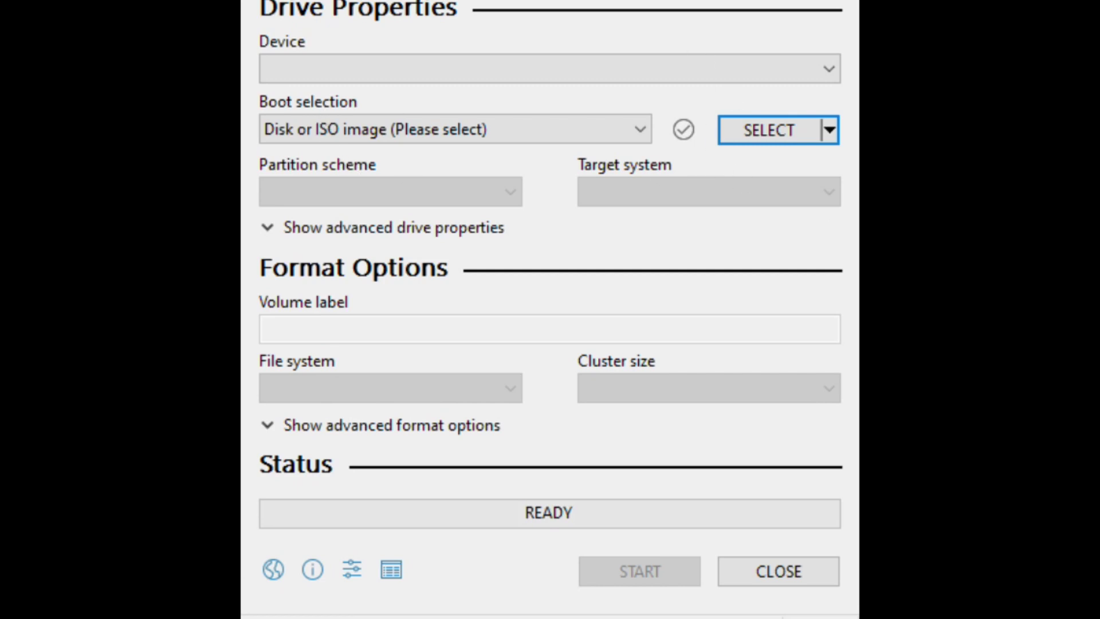
click(595, 75)
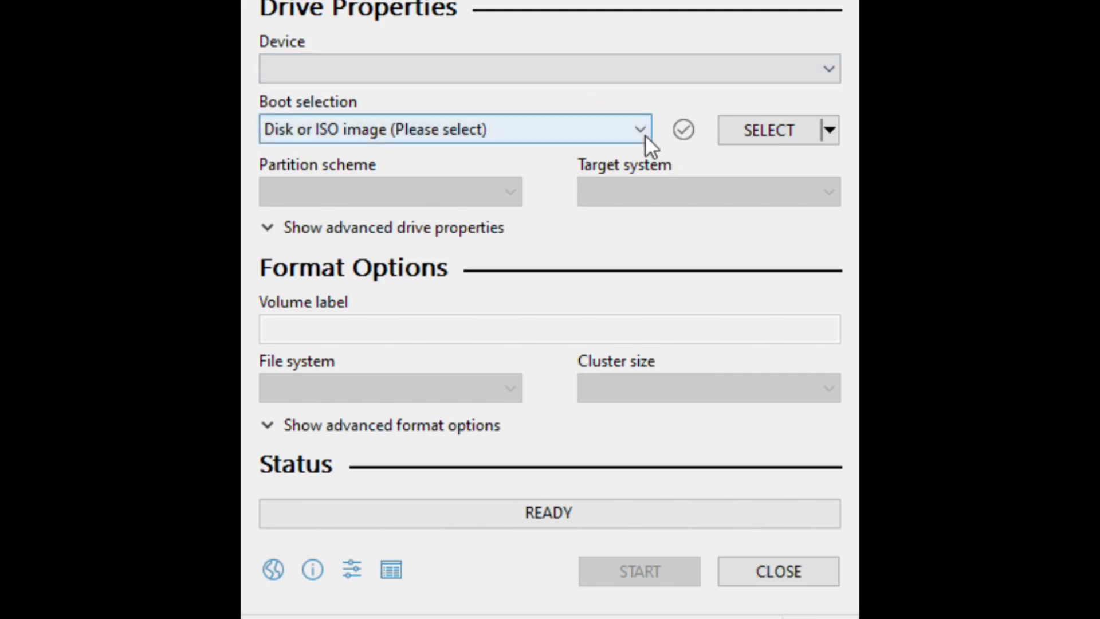
key(Up)
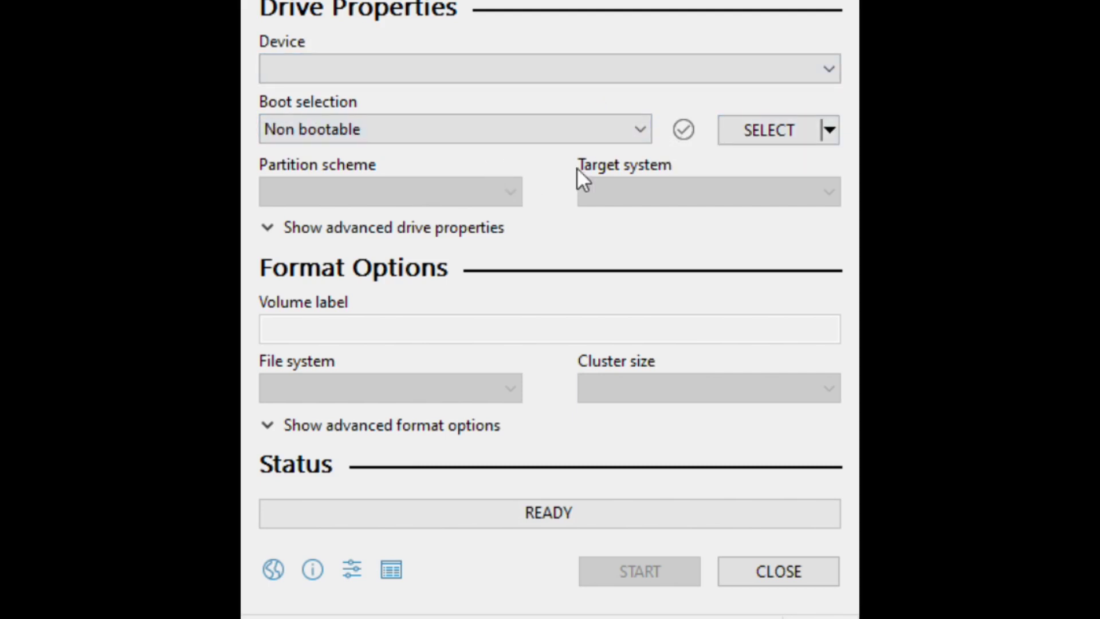
click(825, 131)
click(433, 211)
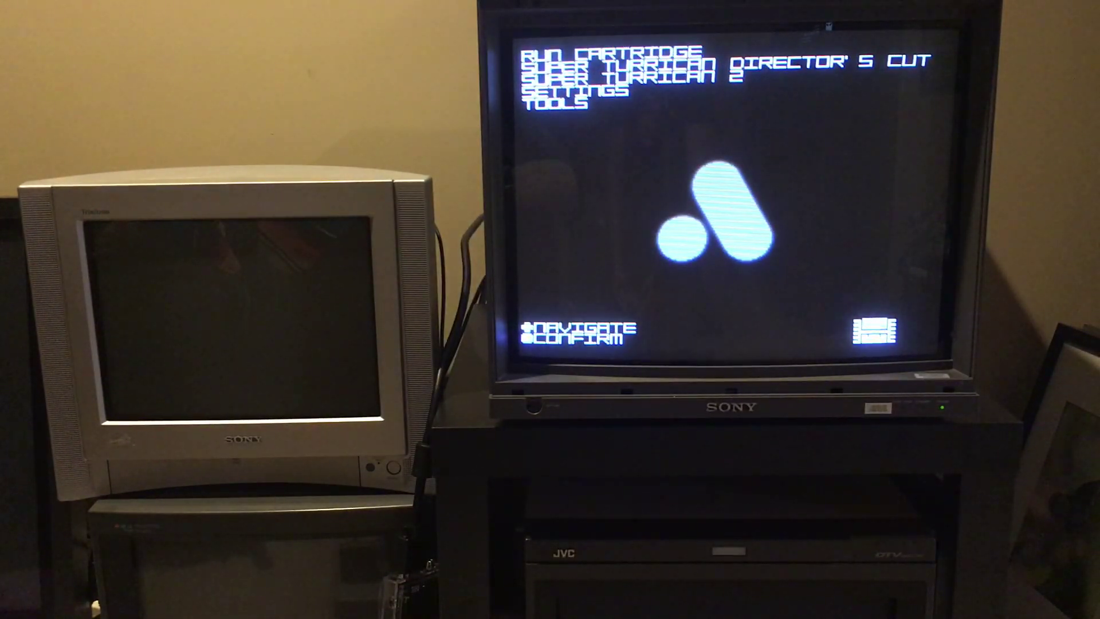
Open Settings > About on the Super Nt and confirm firmware version 4.9.
key(Down)
key(Down)
key(Down)
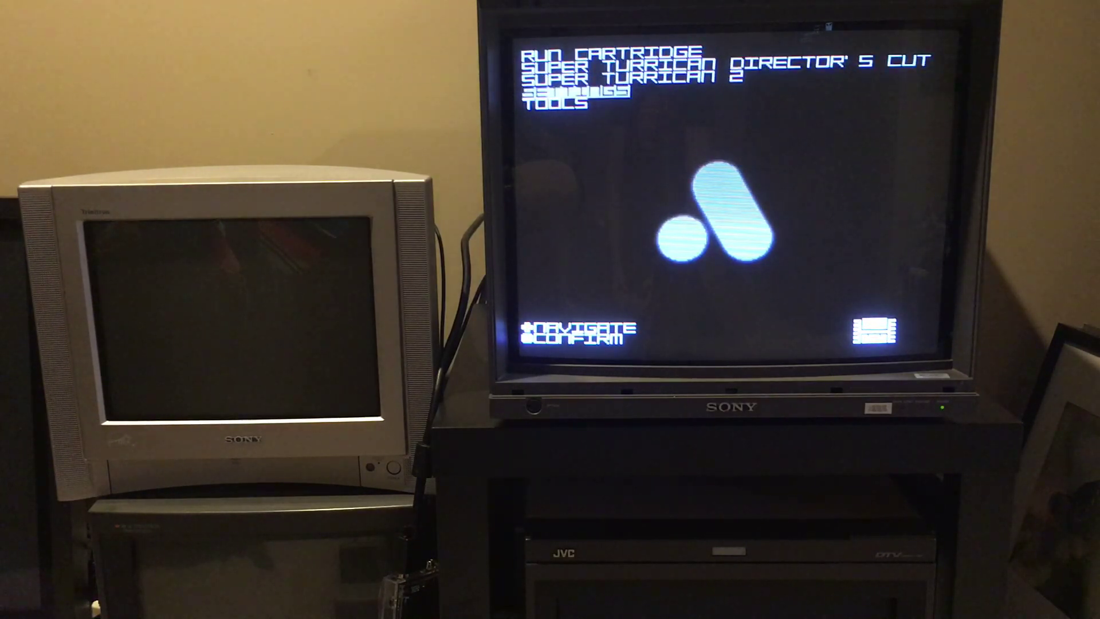
key(Return)
key(Down)
key(Up)
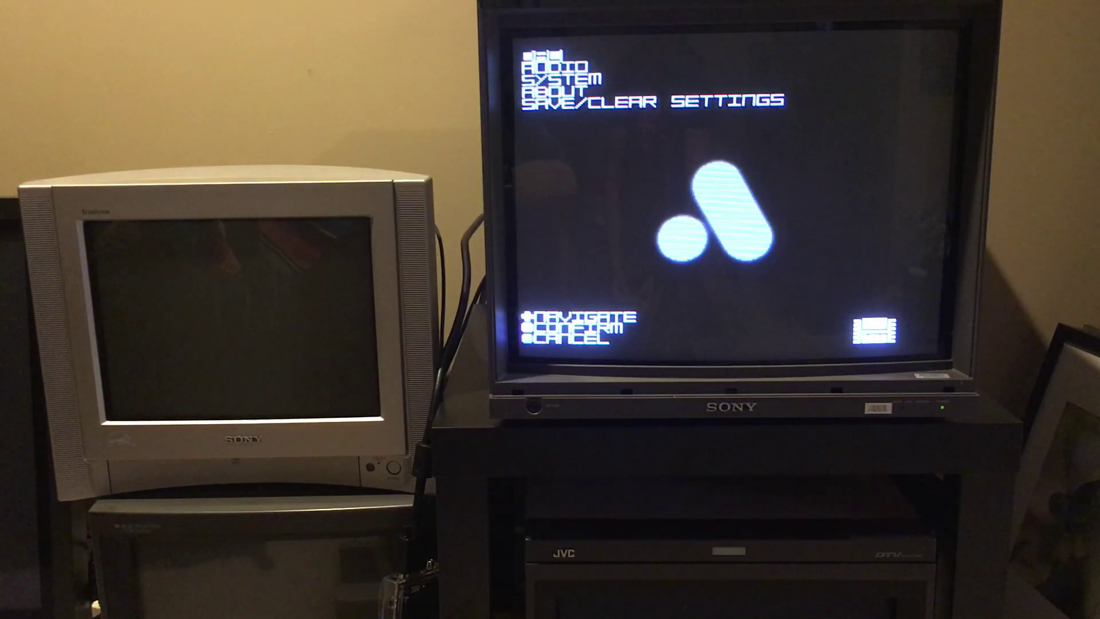
key(Down)
key(Down)
key(Down)
key(Return)
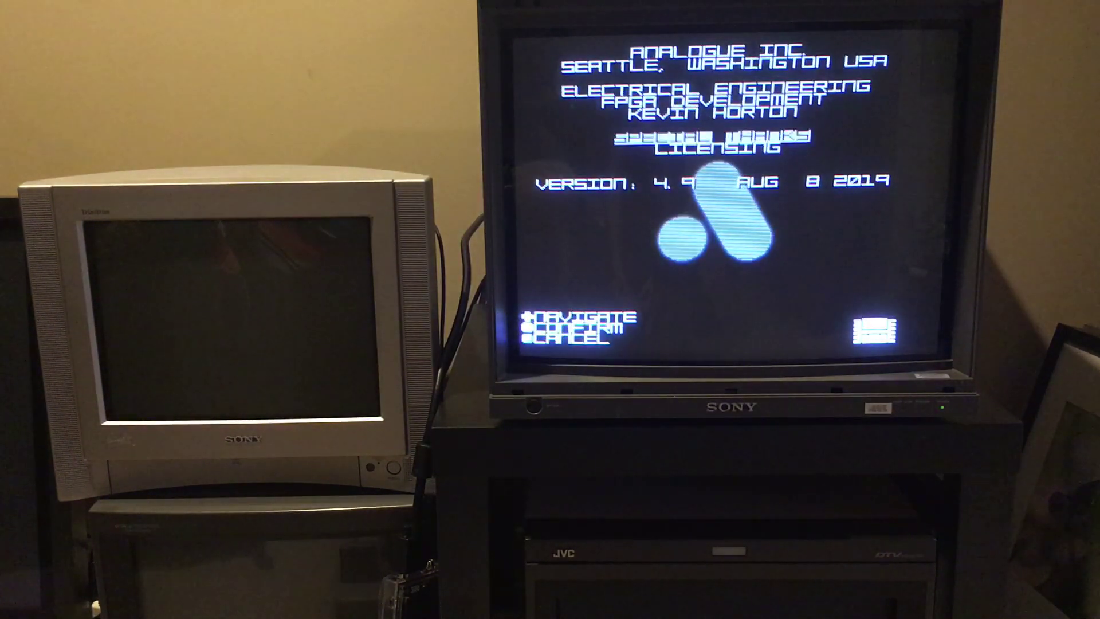
Return to the main menu and highlight Run Cartridge.
key(Escape)
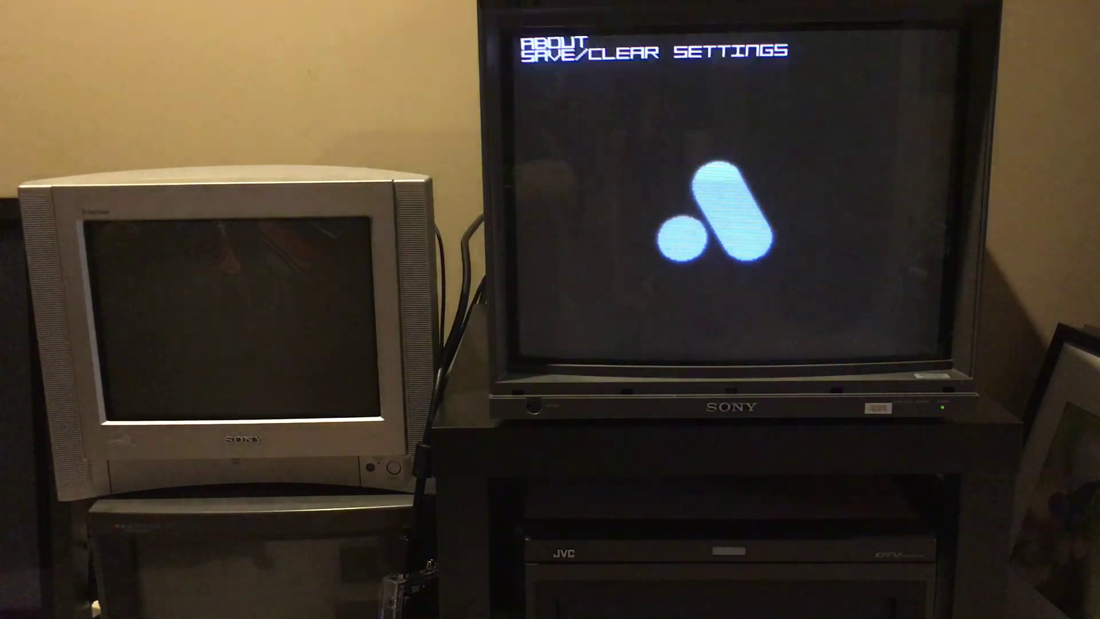
key(Escape)
key(Up)
key(Up)
key(Up)
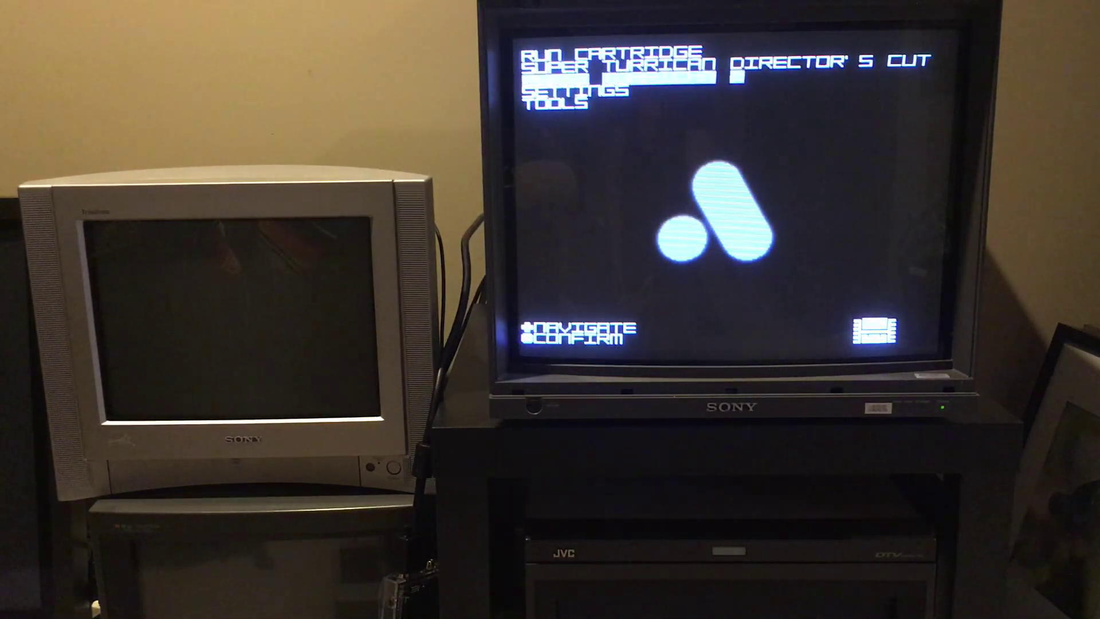